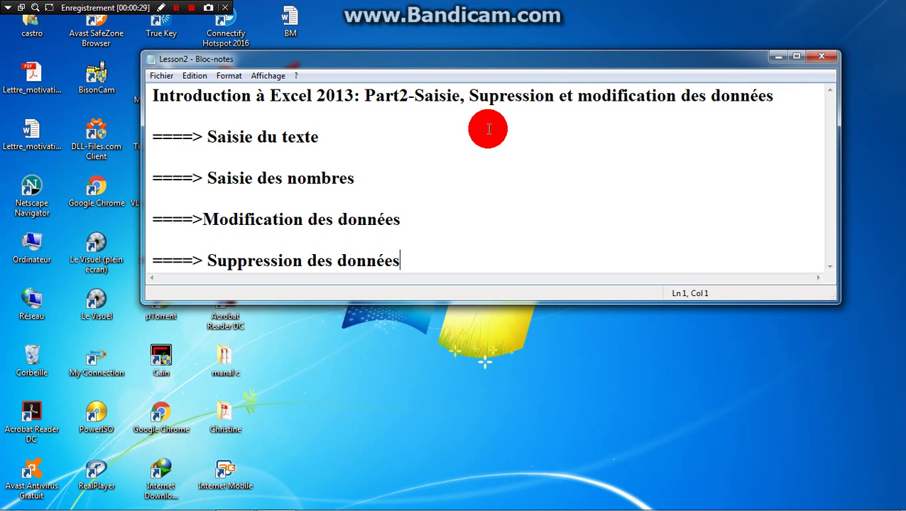
Step: Minimize the Notepad window holding the Lesson2 outline to reveal the desktop
left_click(776, 58)
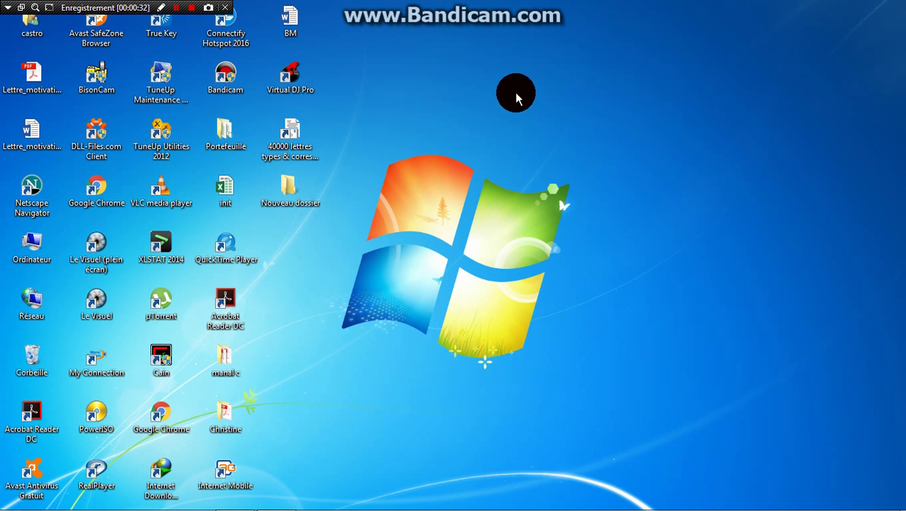
Step: Open the init workbook in Excel 2013 from the desktop using the taskbar button
left_click(225, 188)
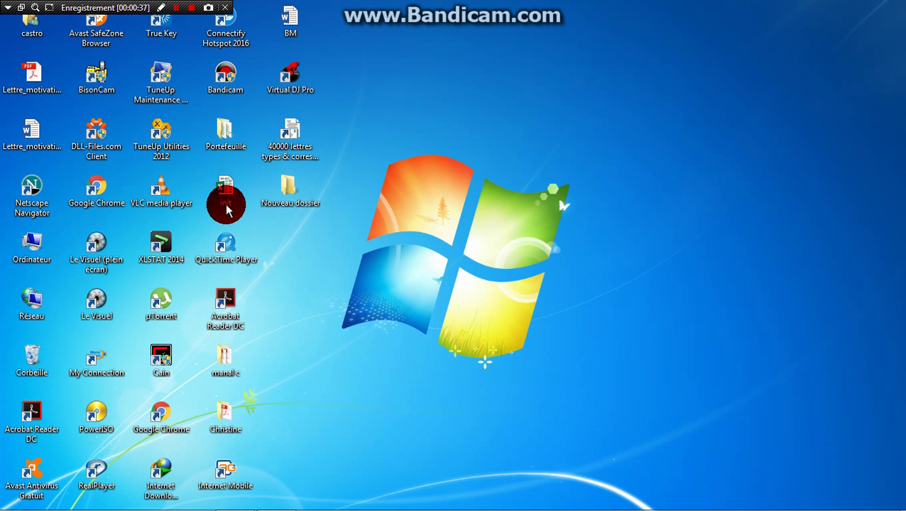
mouse_move(354, 502)
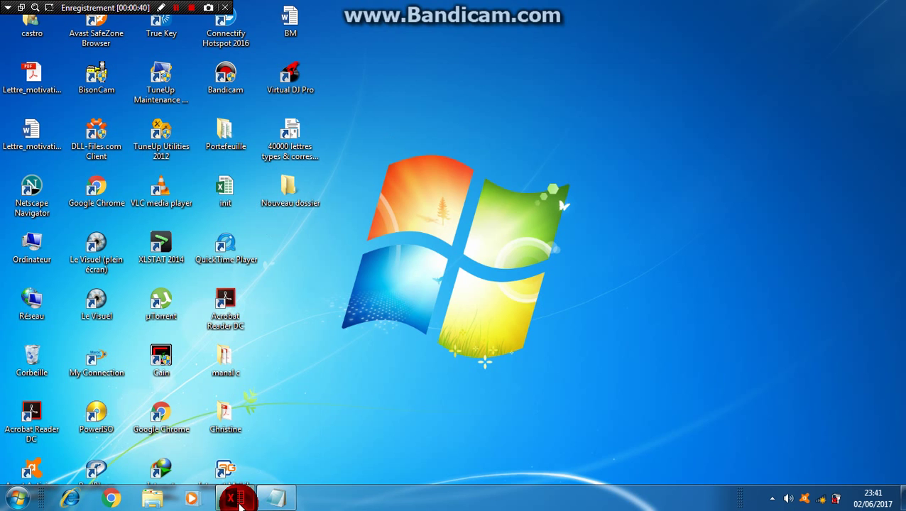
left_click(240, 503)
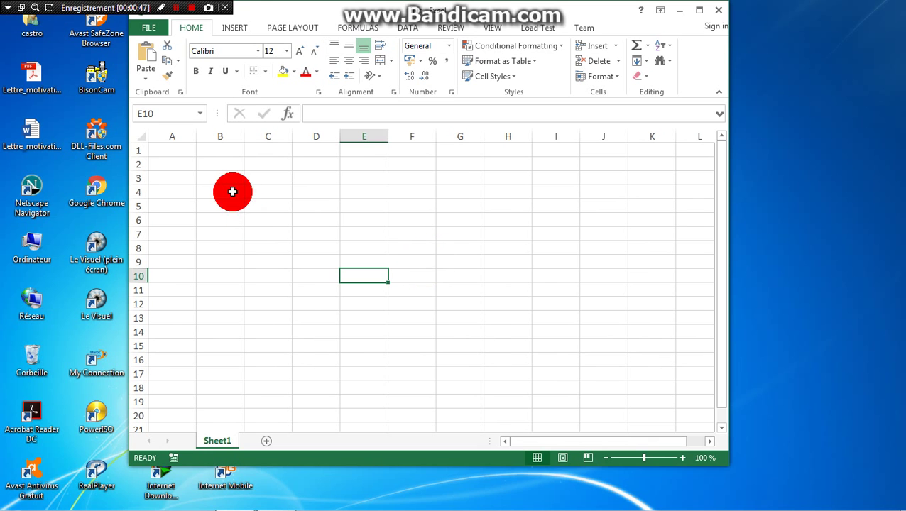
Step: Type the header 'Matière' into cell A1 and reselect A1
left_click(171, 151)
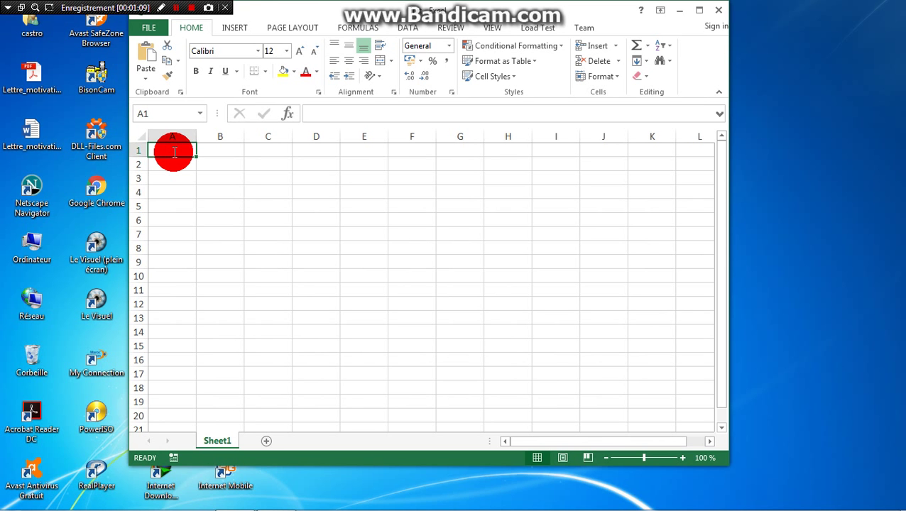
type("M")
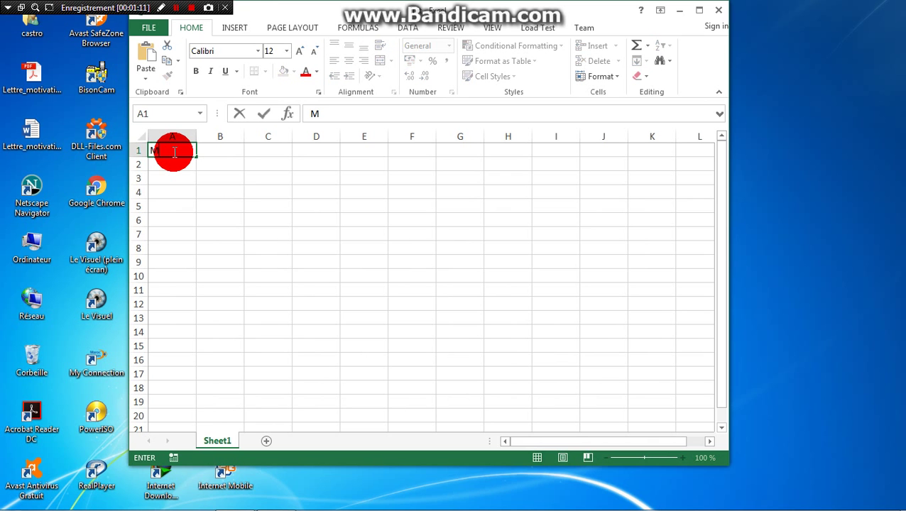
type("atière")
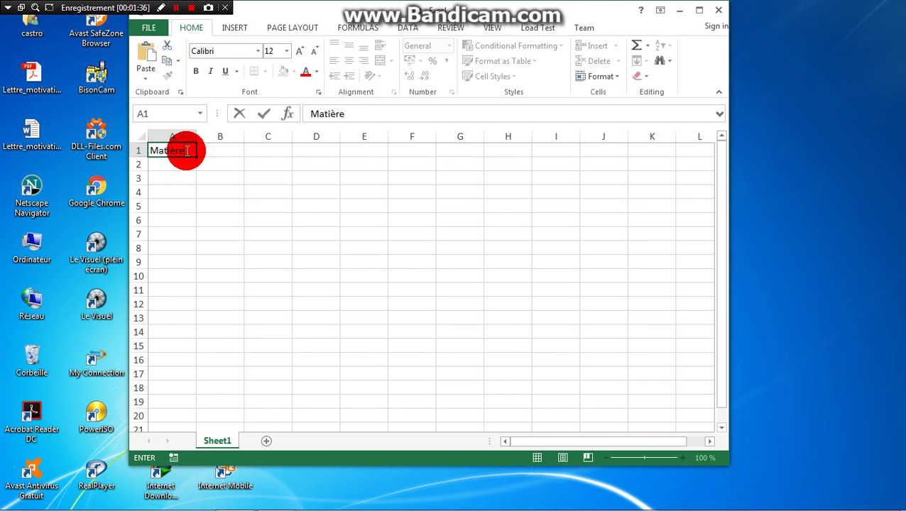
key("Return")
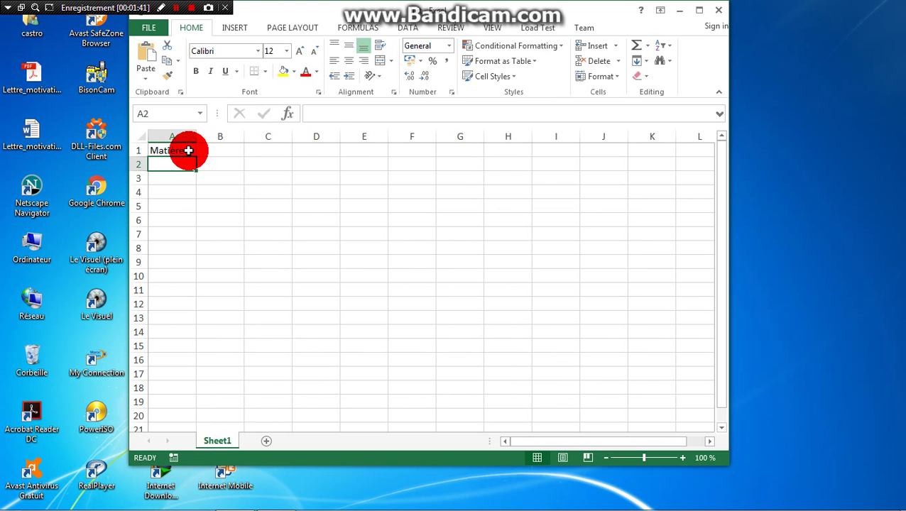
left_click(189, 151)
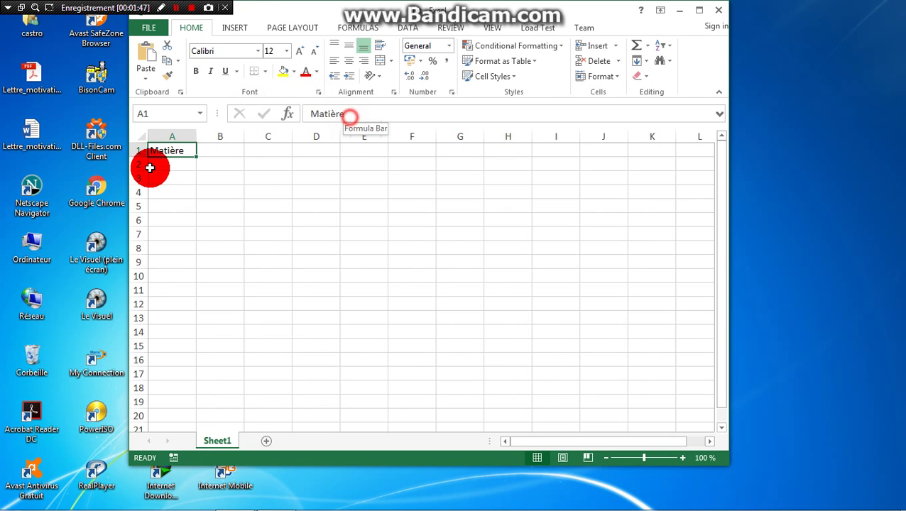
Step: Enter the header 'Note' in cell B1 through the formula bar
double_click(171, 154)
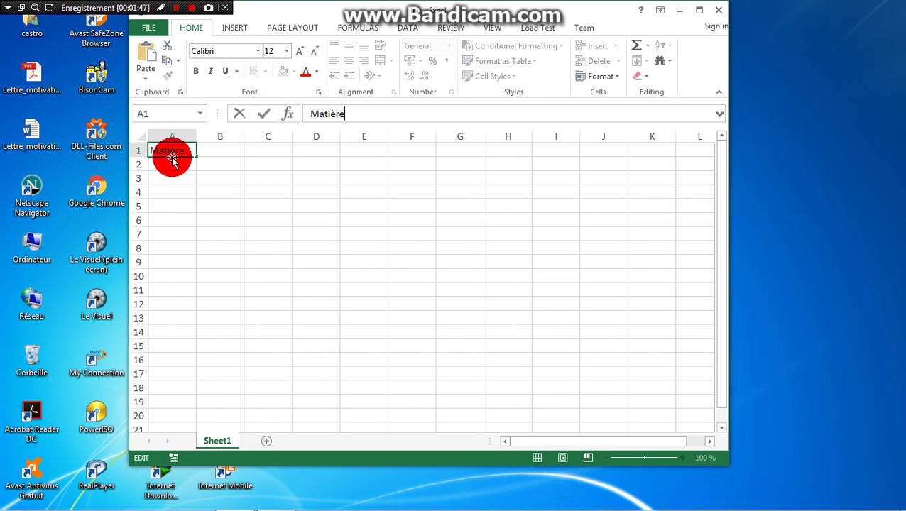
left_click(212, 148)
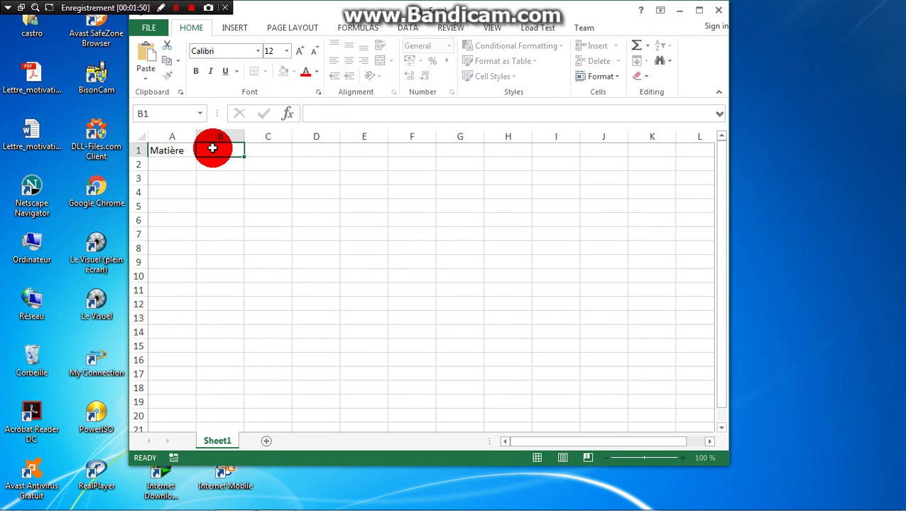
left_click(325, 116)
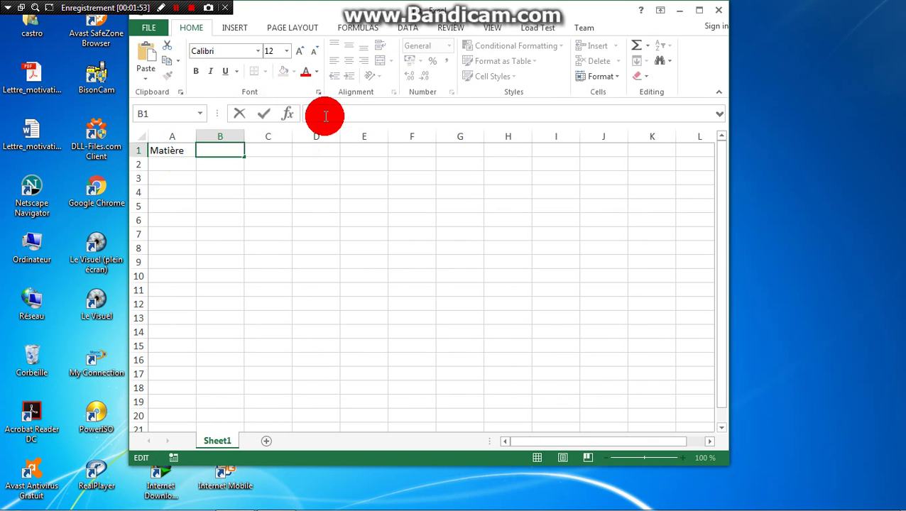
type("n")
key("BackSpace")
type("Note")
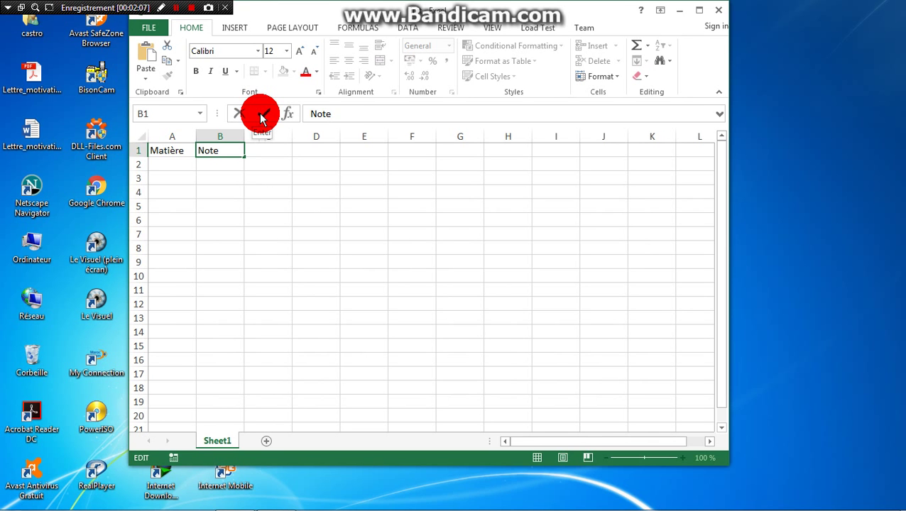
left_click(262, 114)
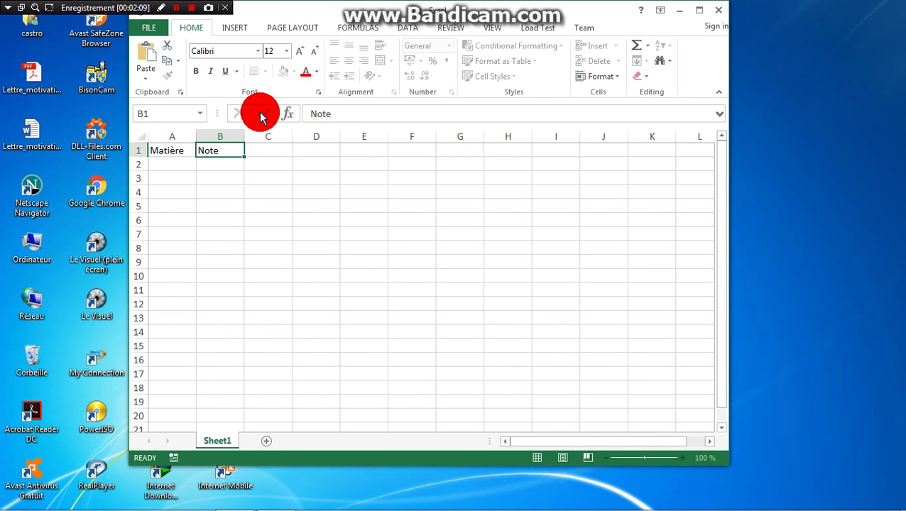
left_click(267, 151)
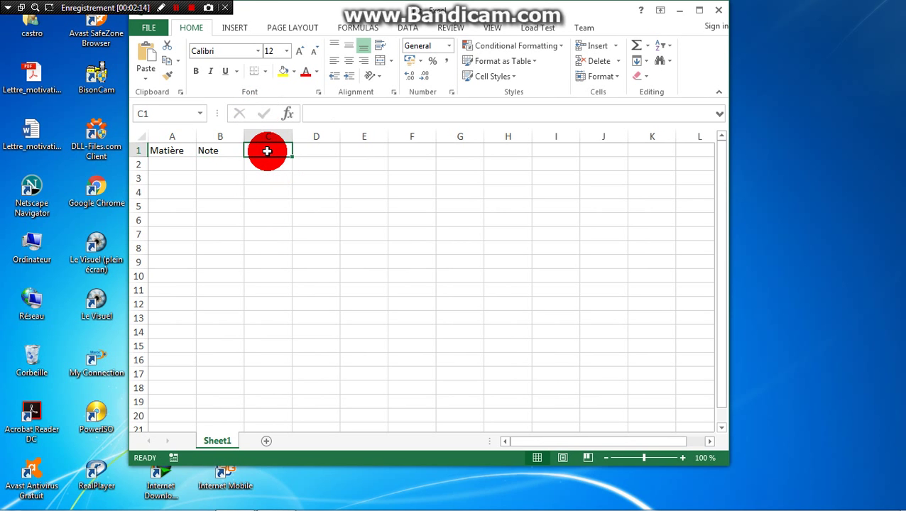
Step: List Anglais, Français, Maths and Physique in cells A2 to A5
left_click(160, 164)
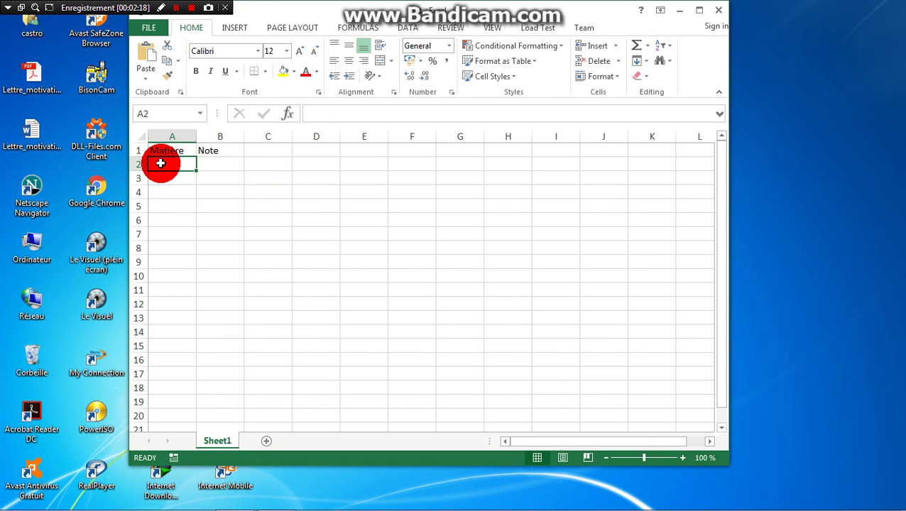
type("An")
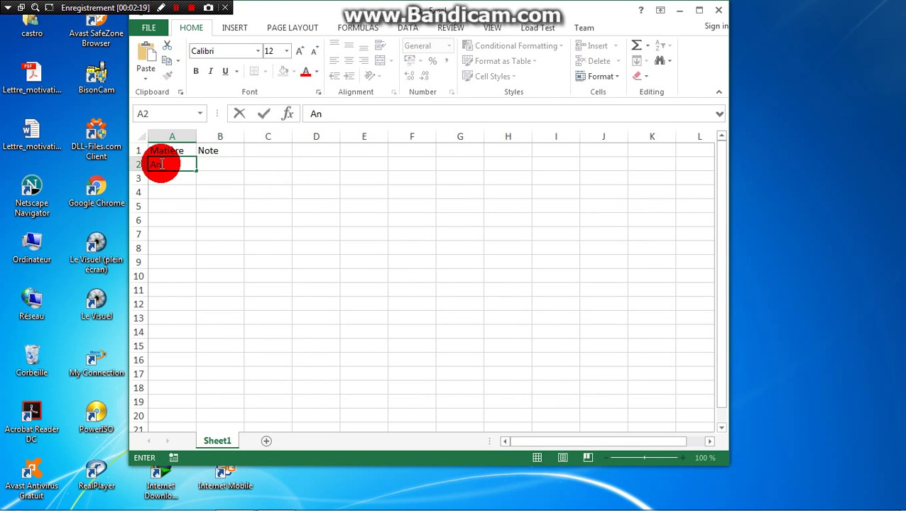
type("glais")
key("Return")
type("Fra")
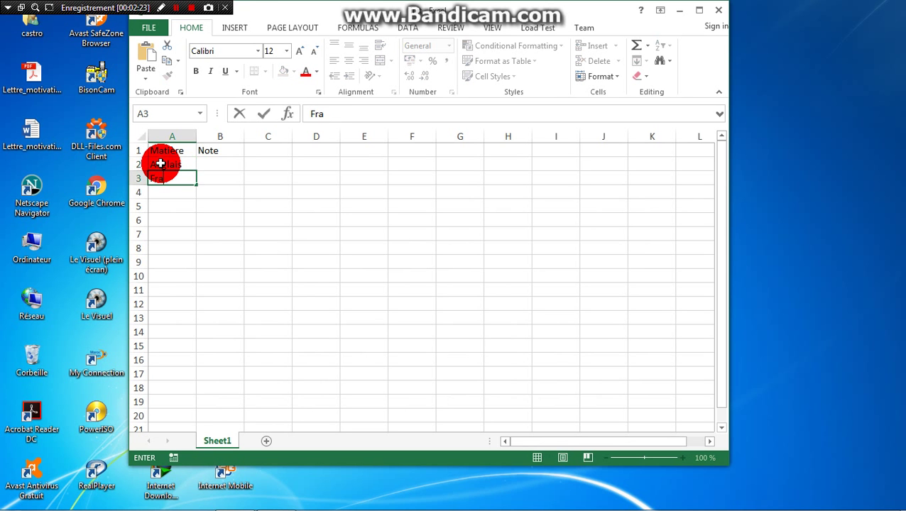
type("nçais")
key("Return")
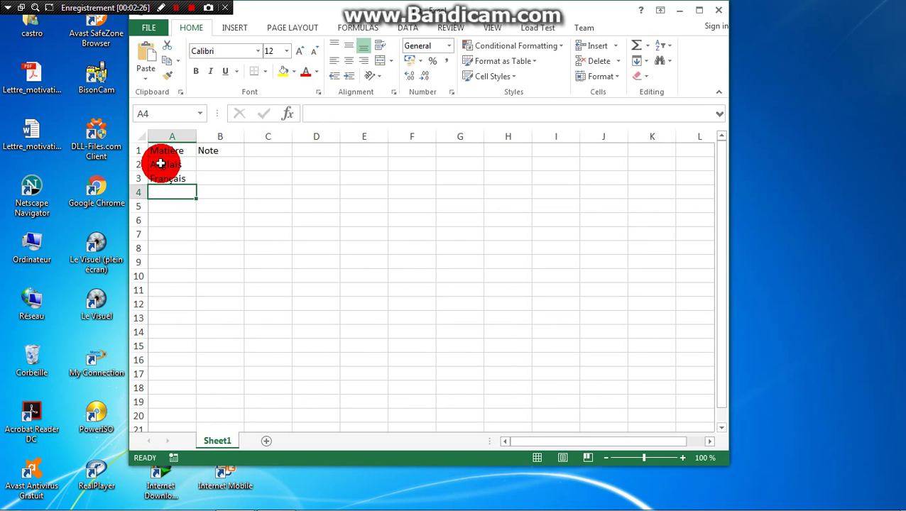
type("Maths")
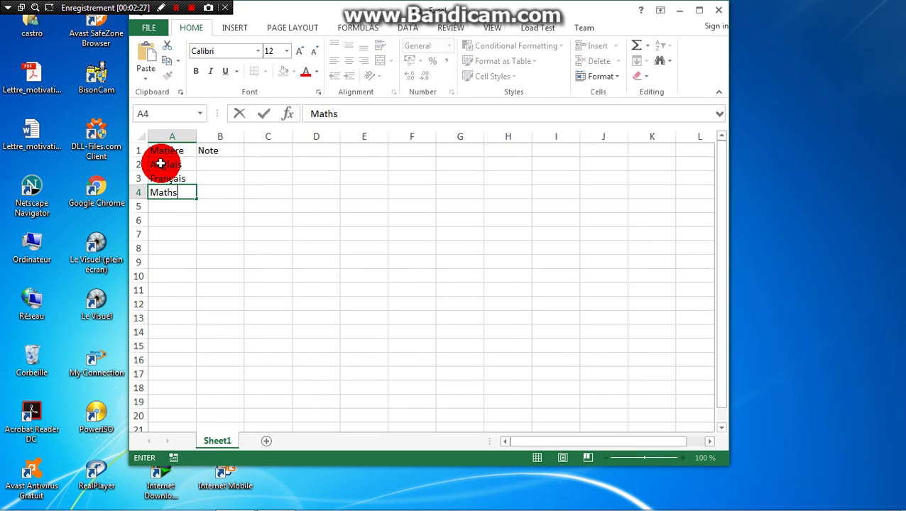
key("Return")
type("Physique")
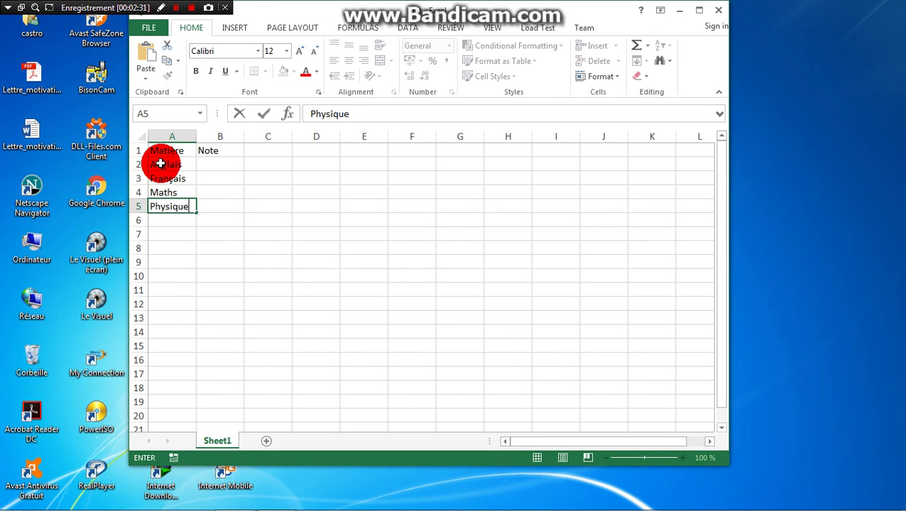
key("Return")
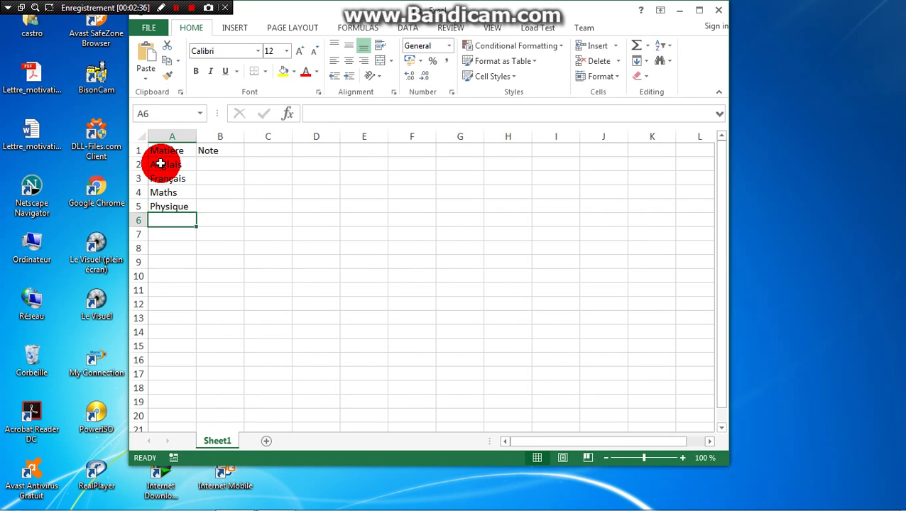
Step: Add Chimie, Sport and Biologie in A6 to A8 and maximize the workbook window
type("Chimie")
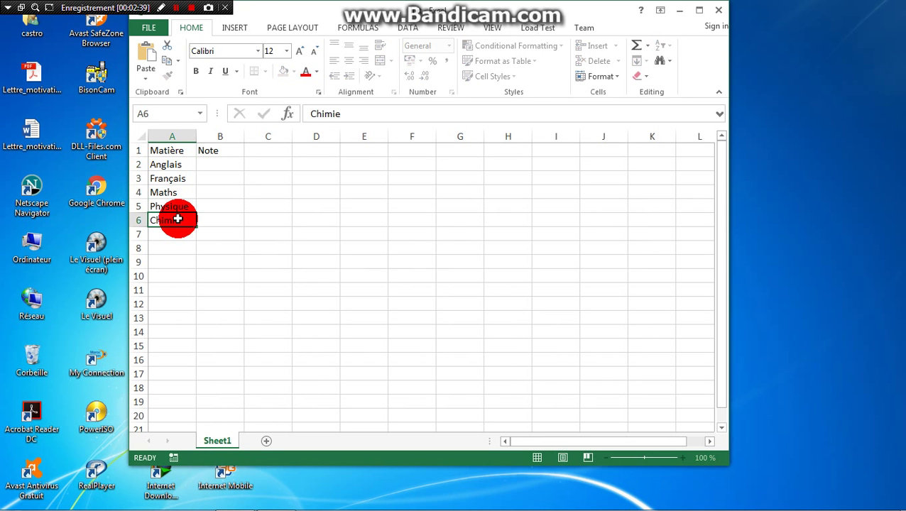
key("Return")
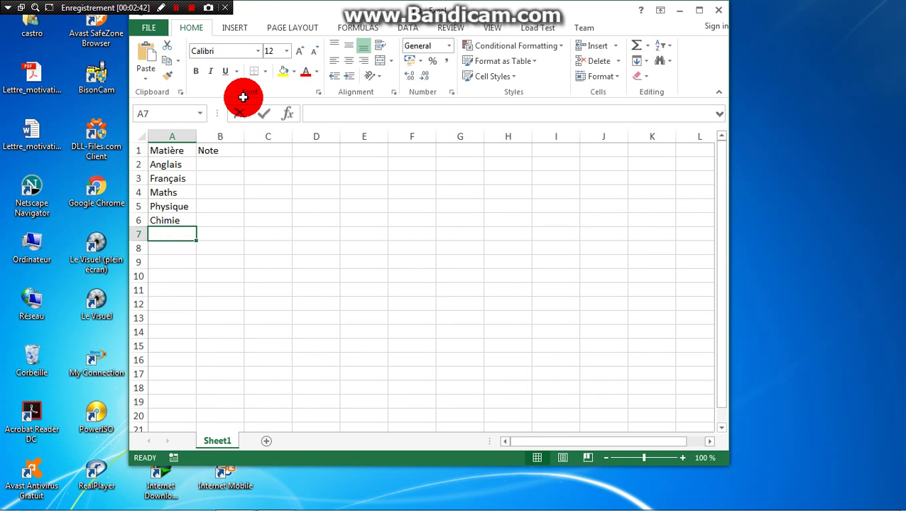
type("Sport")
key("Return")
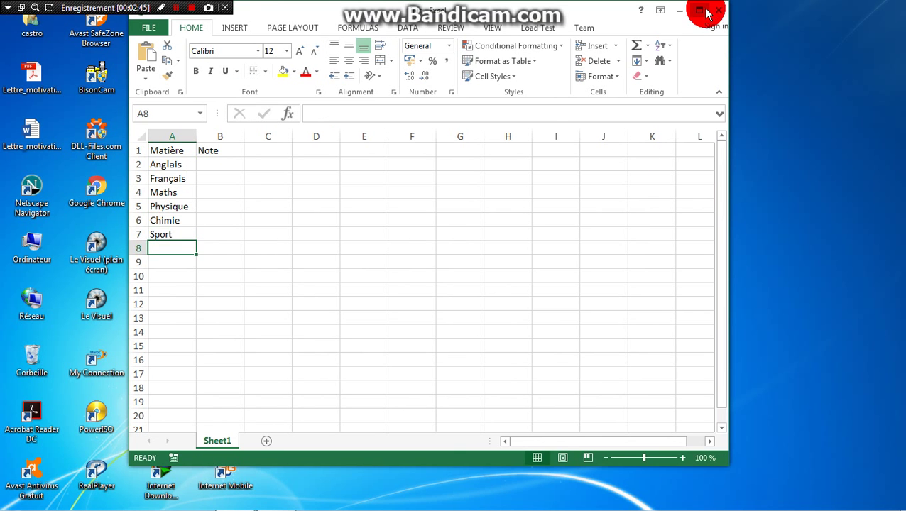
left_click(700, 9)
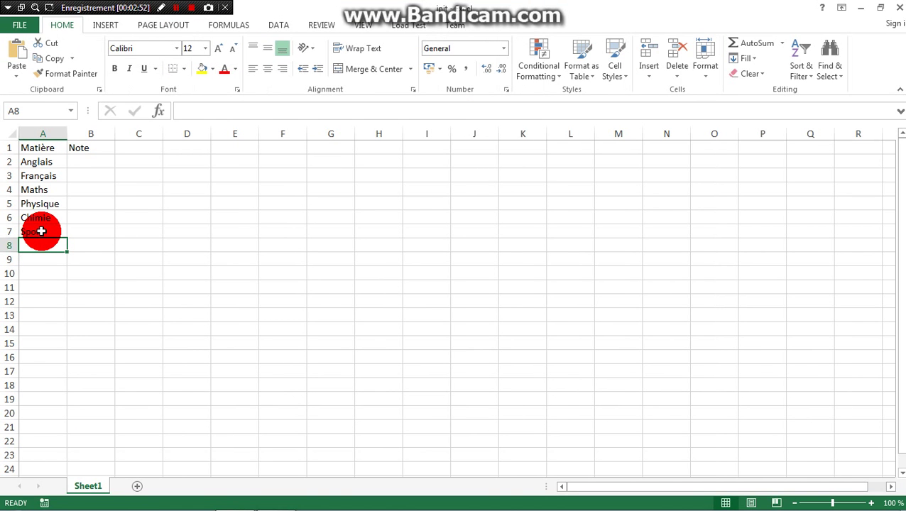
type("Biologie")
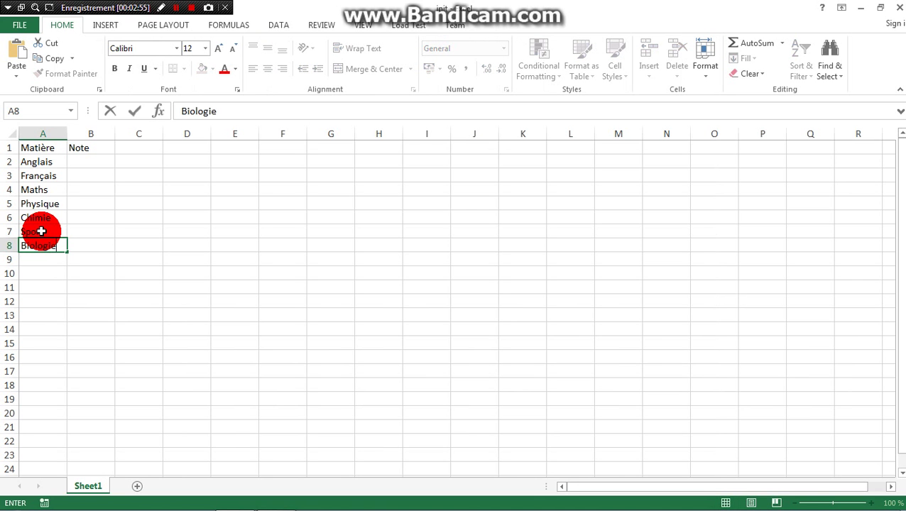
key("Return")
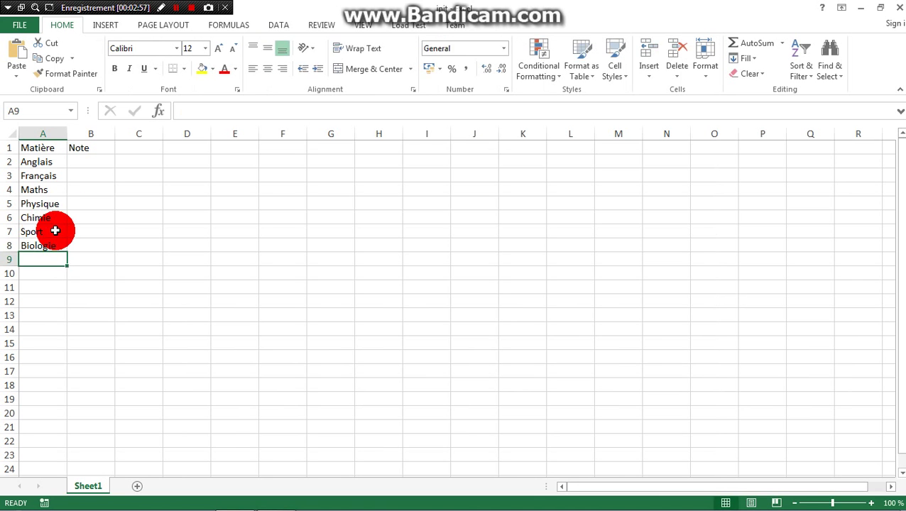
Step: Enter grades 8, 12, 15 and 17 in cells B2 to B5
left_click(90, 161)
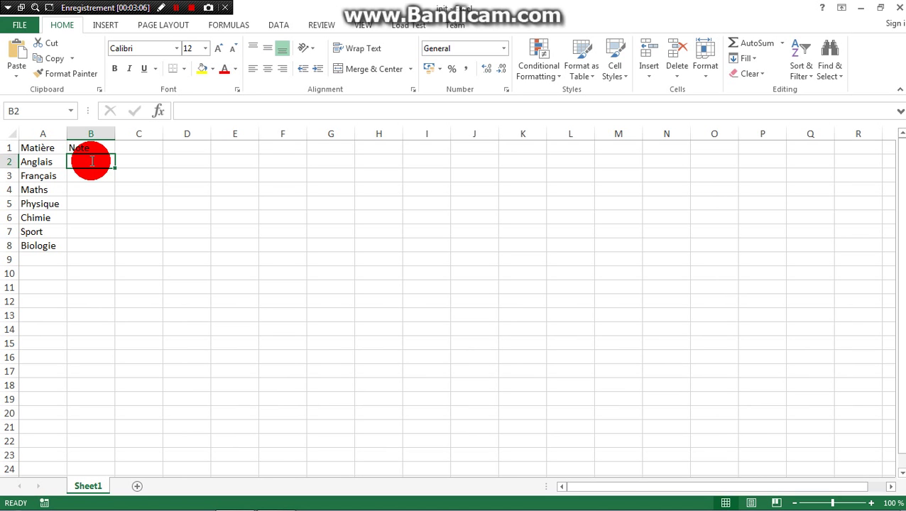
type("8")
key("Return")
type("12")
key("Return")
type("15")
key("Return")
type("17")
key("Return")
Step: Enter grades 15, 17 and 16 for Chimie, Sport and Biologie in B6 to B8
type("15")
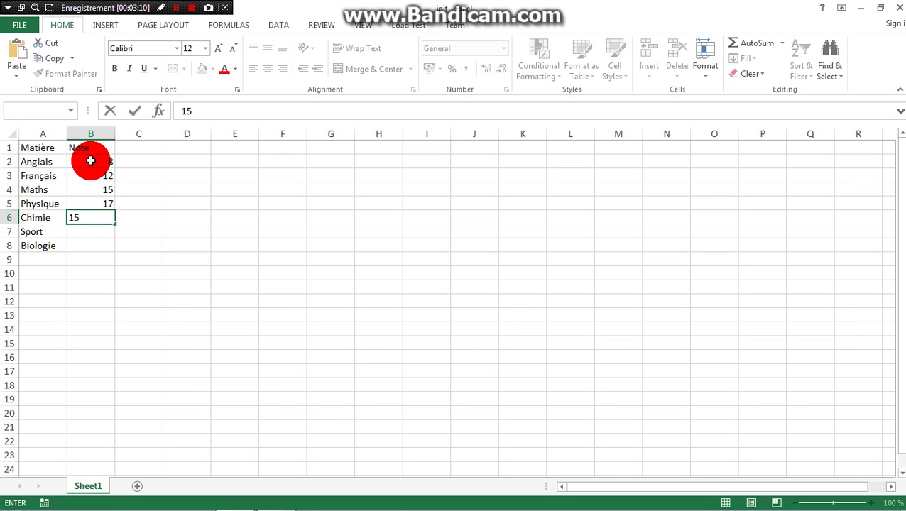
key("Return")
type("17")
key("Return")
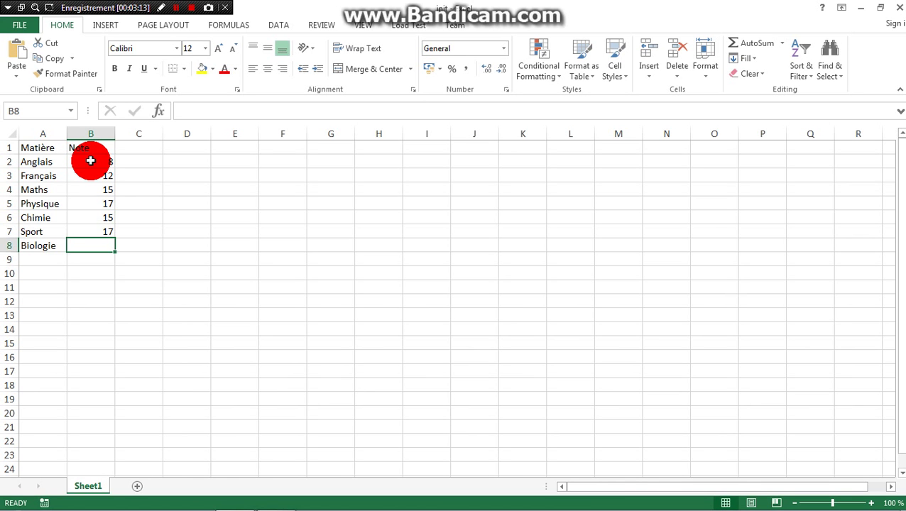
type("16")
key("Return")
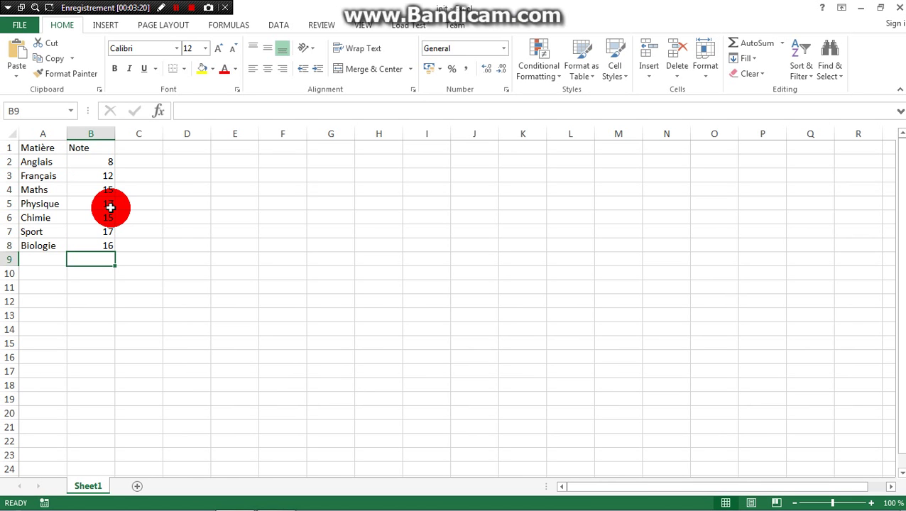
left_click(185, 165)
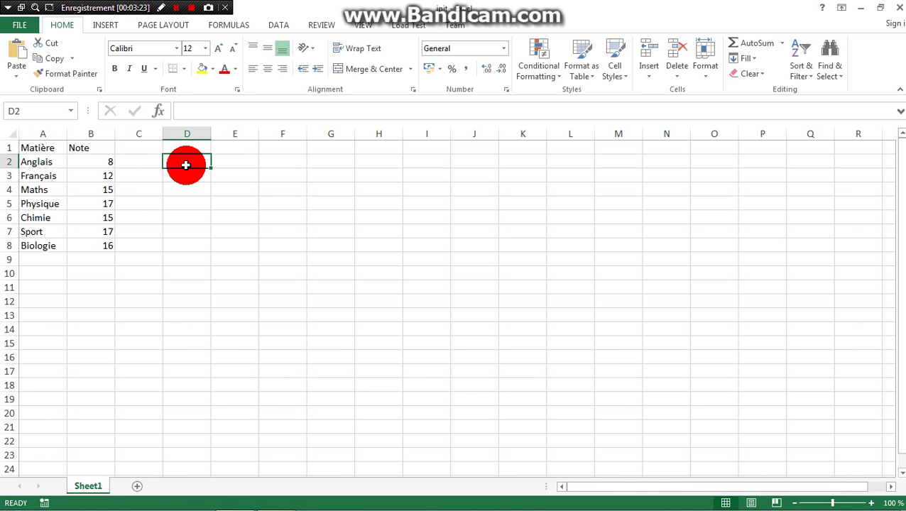
double_click(186, 165)
type("-5")
left_click(188, 172)
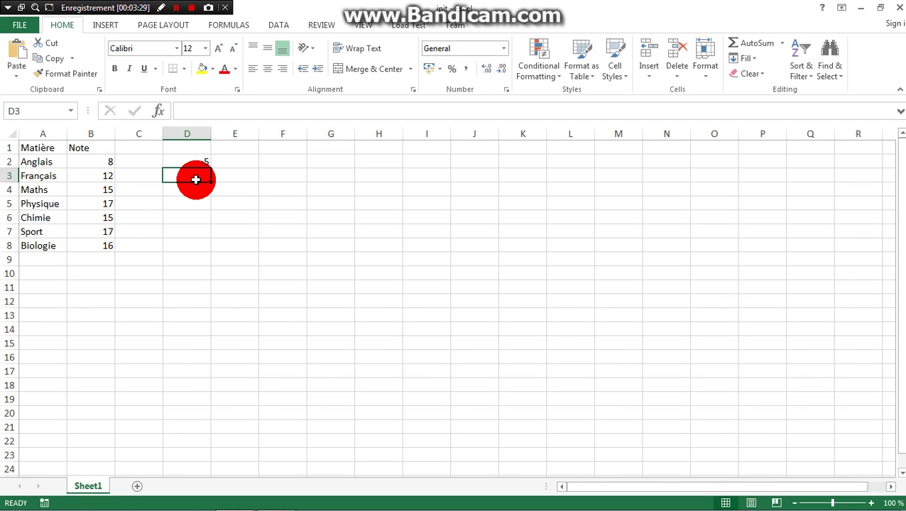
type("(-")
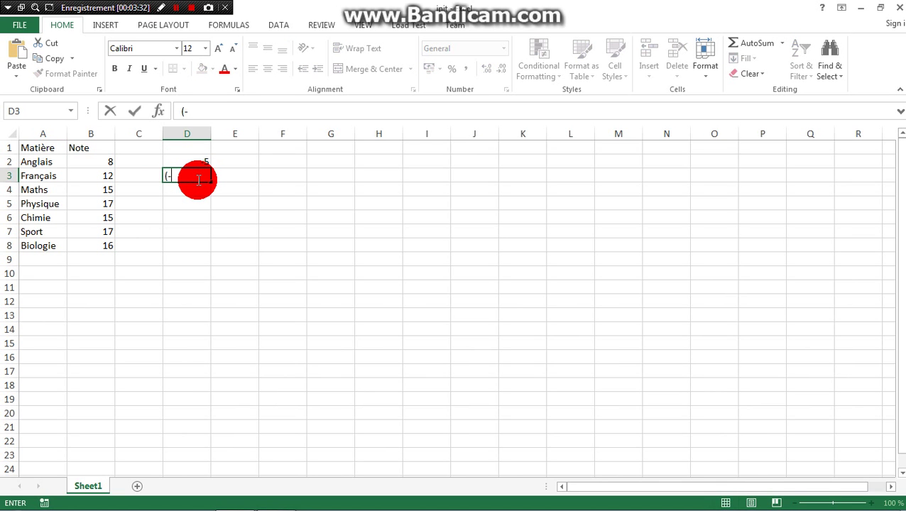
type(")5")
key("Return")
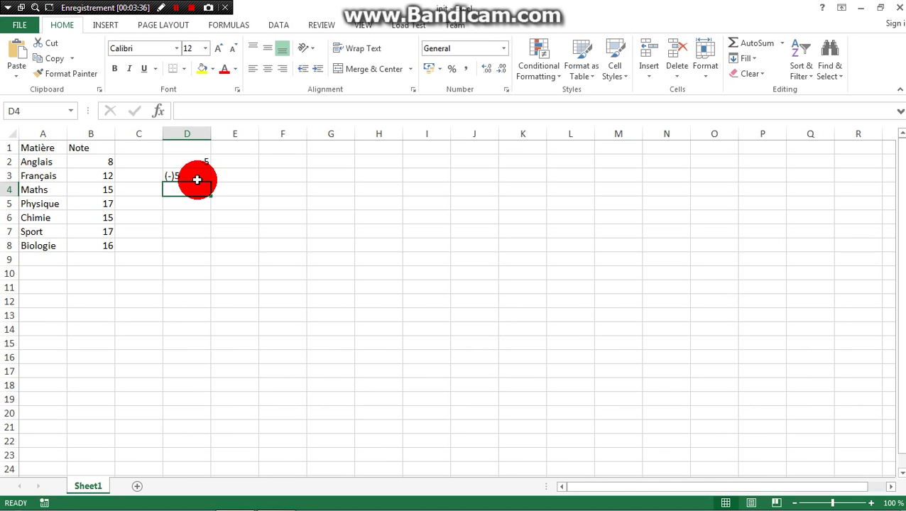
left_click_drag(188, 160, 200, 197)
key("Delete")
left_click(148, 190)
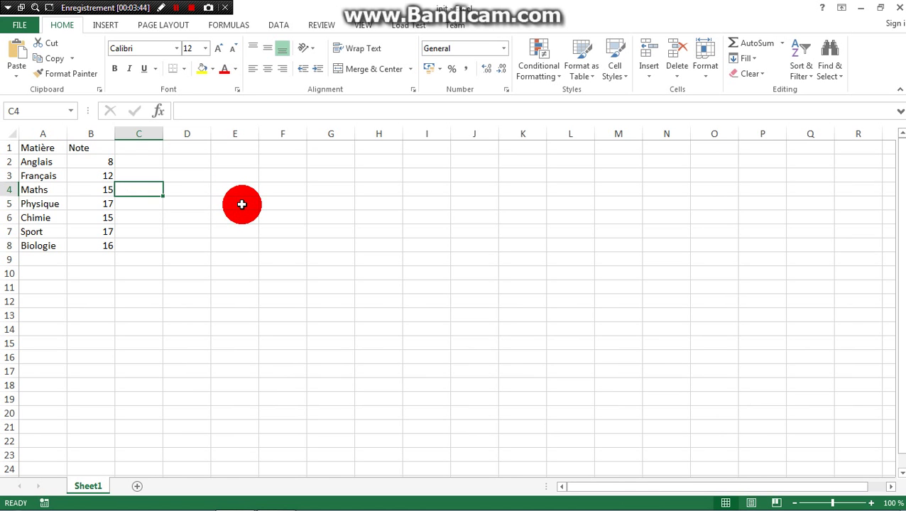
Step: Replace the 8 in cell B2 with 12 using the formula bar
left_click(97, 164)
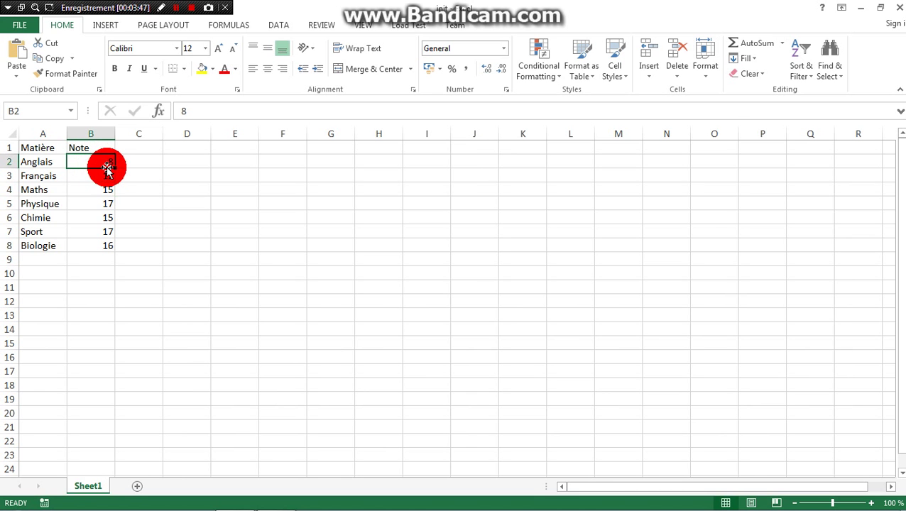
double_click(97, 164)
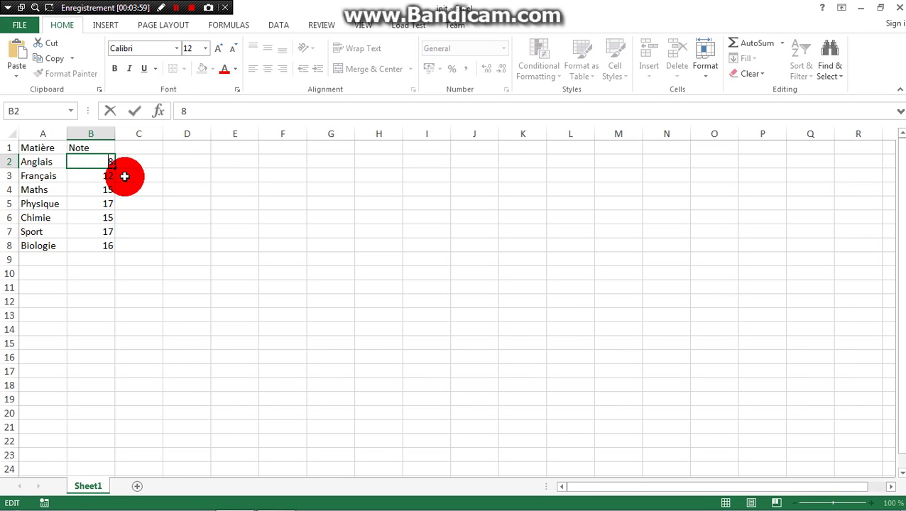
left_click(199, 110)
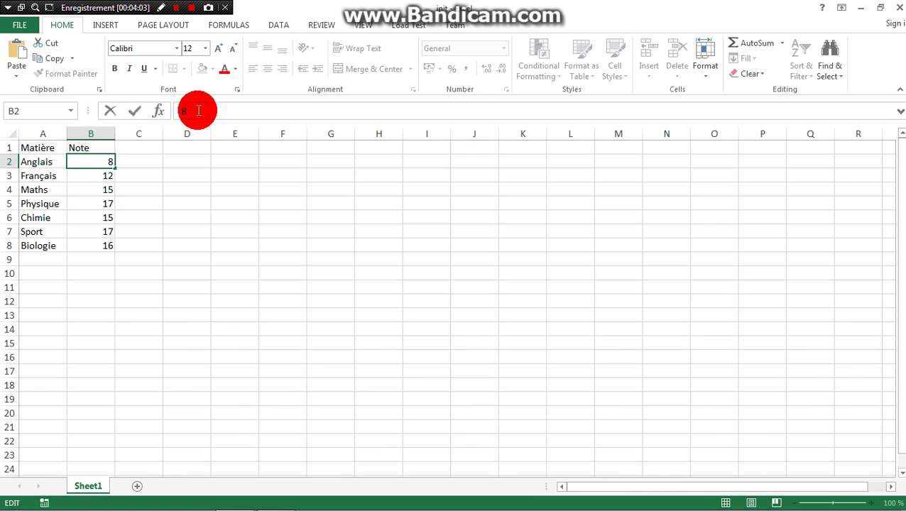
key("BackSpace")
type("12")
key("Return")
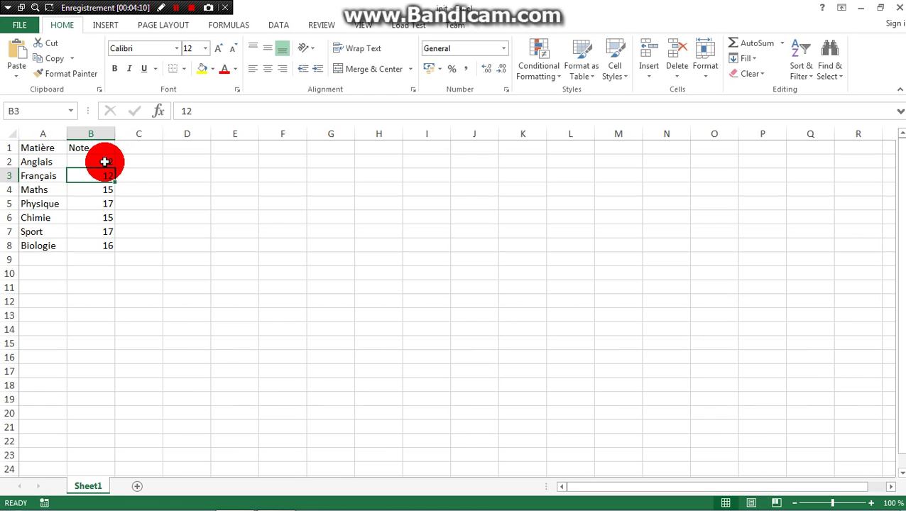
Step: Put cell B2, holding the Anglais grade 12, back into edit mode
double_click(104, 162)
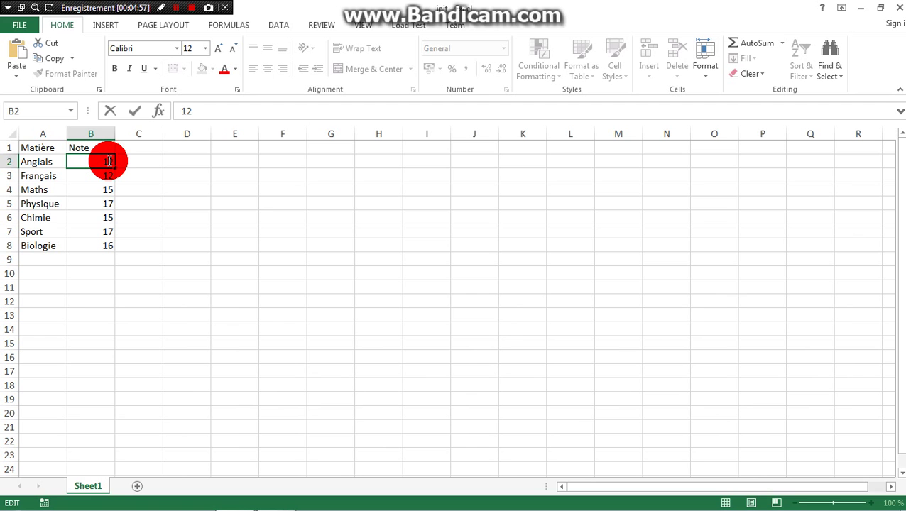
Step: Overwrite the 12 in B2 with 14, commit it, and reselect B2
key("BackSpace")
key("BackSpace")
type("14")
left_click(90, 176)
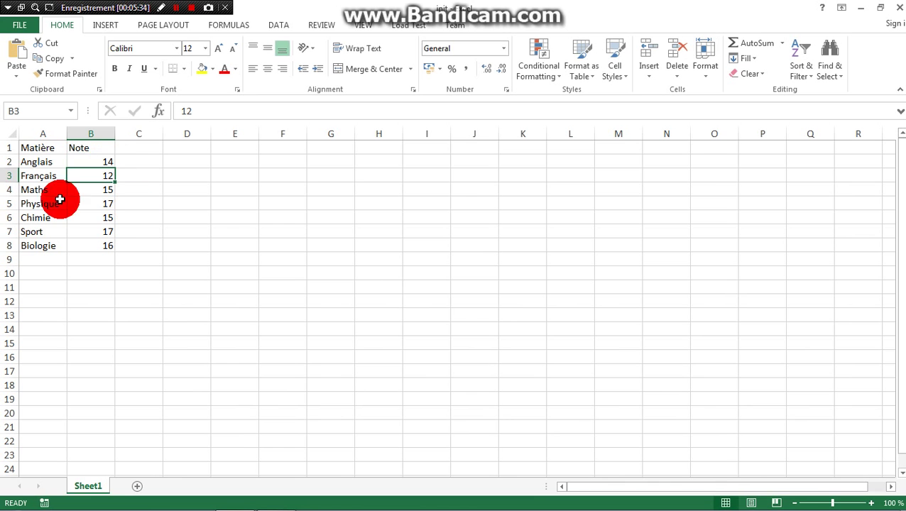
left_click(98, 163)
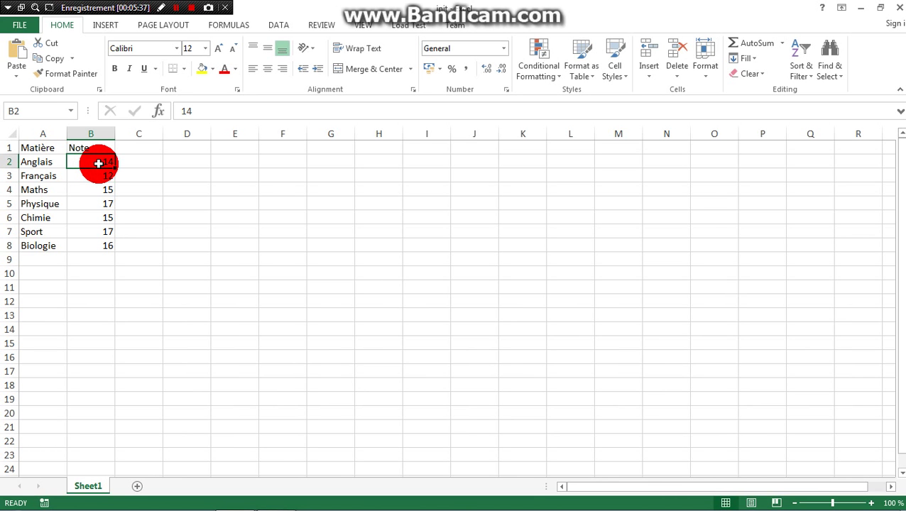
Step: Clear the 14 from B2 via the right-click menu and enter 12 instead
right_click(99, 164)
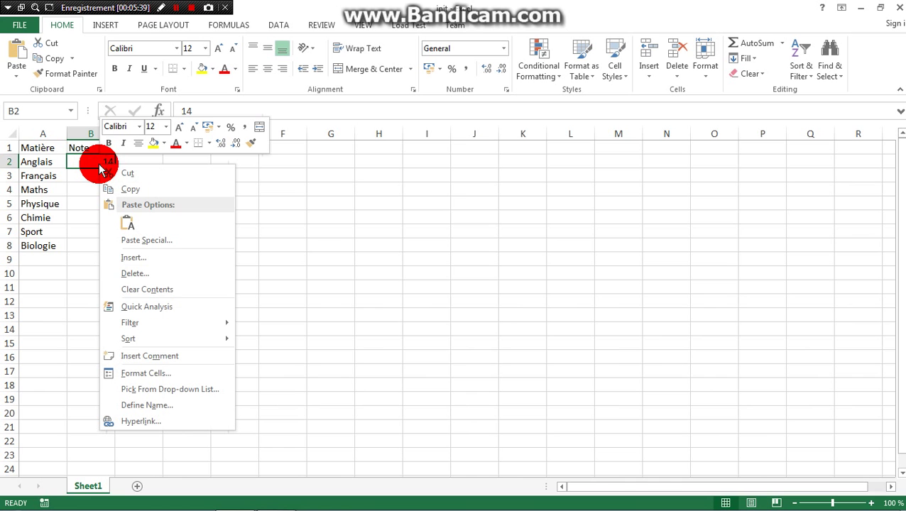
left_click(143, 290)
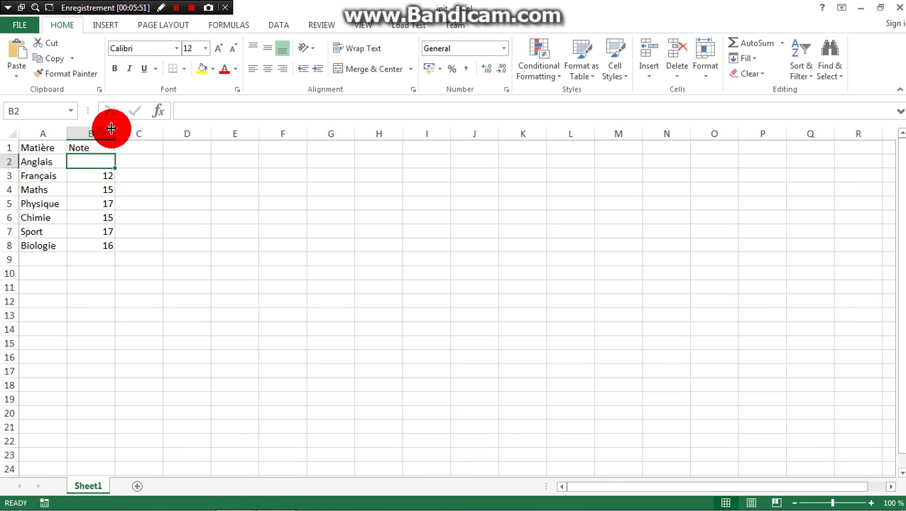
type("12")
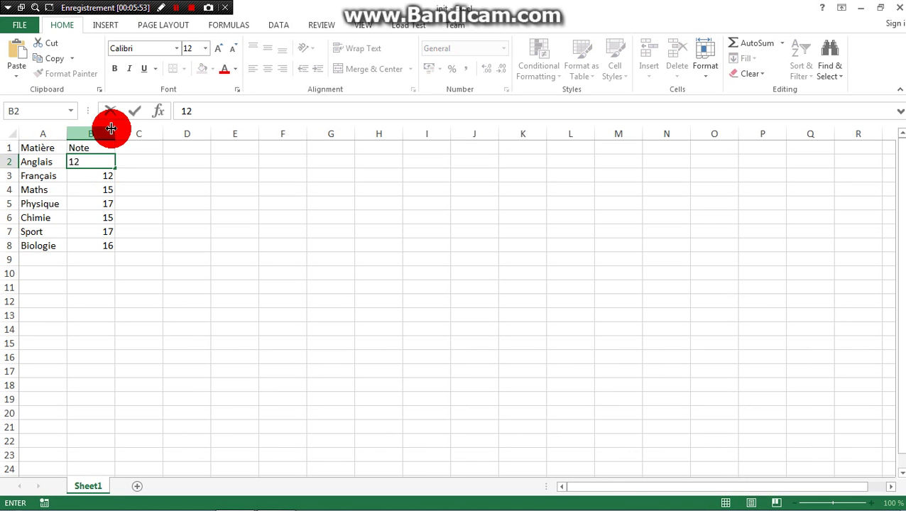
key("Return")
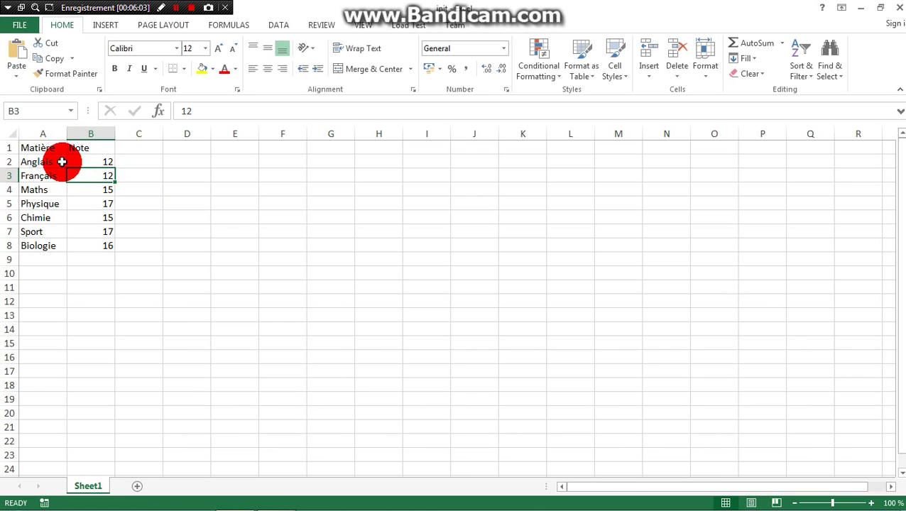
Step: Select the seven grades in B2:B8 and delete them
left_click(100, 163)
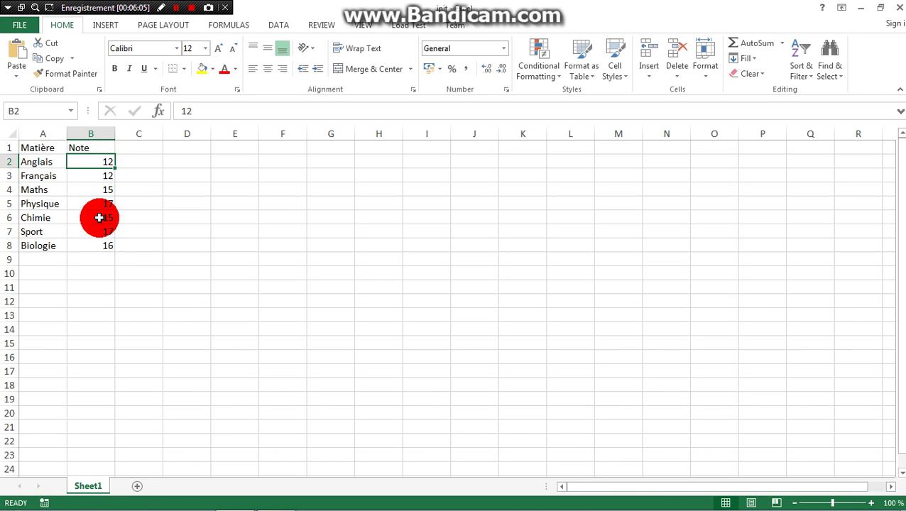
left_click(105, 247)
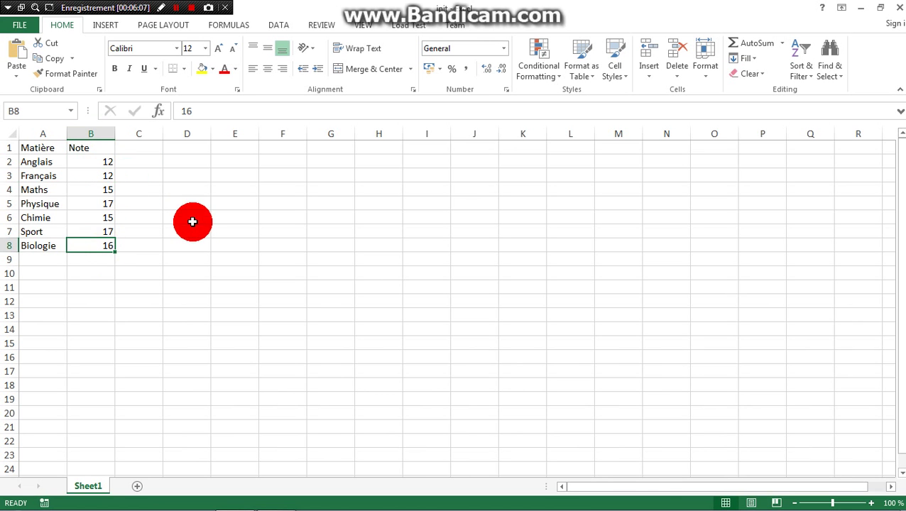
left_click(105, 161)
left_click_drag(108, 178, 110, 243)
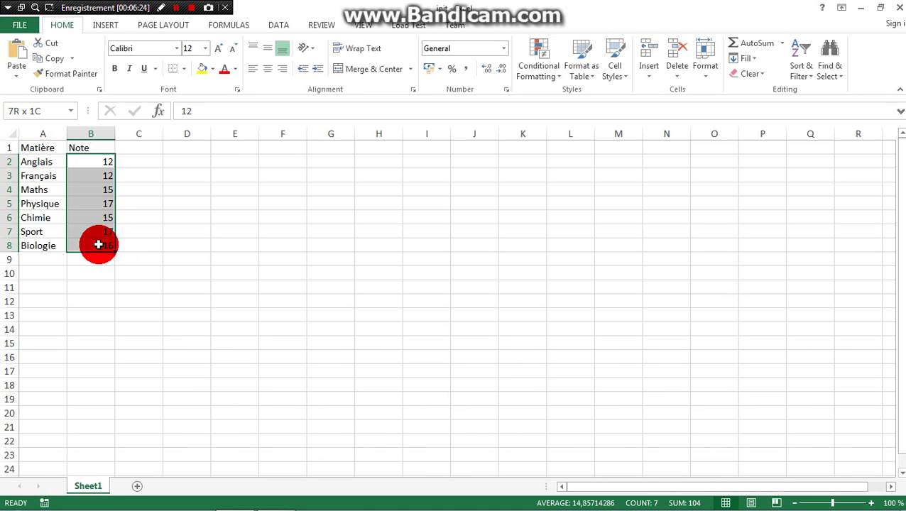
left_click_drag(98, 244, 97, 242)
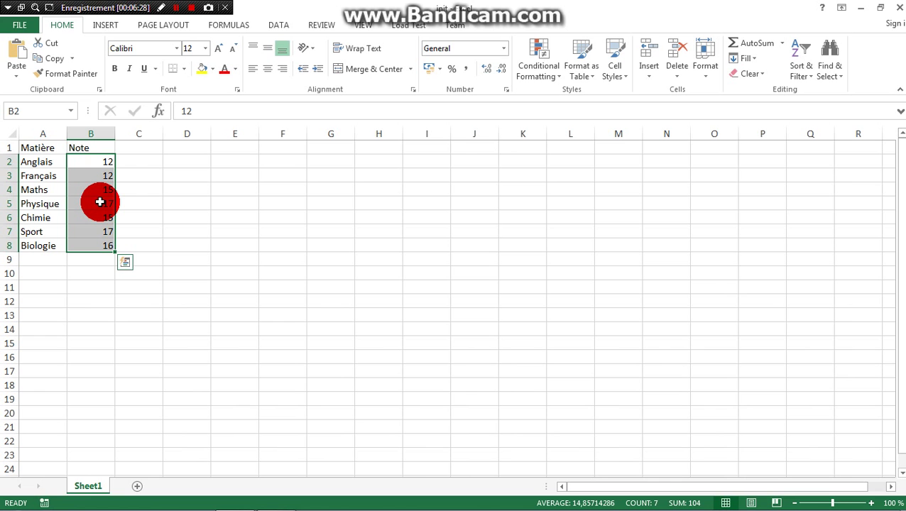
key("Delete")
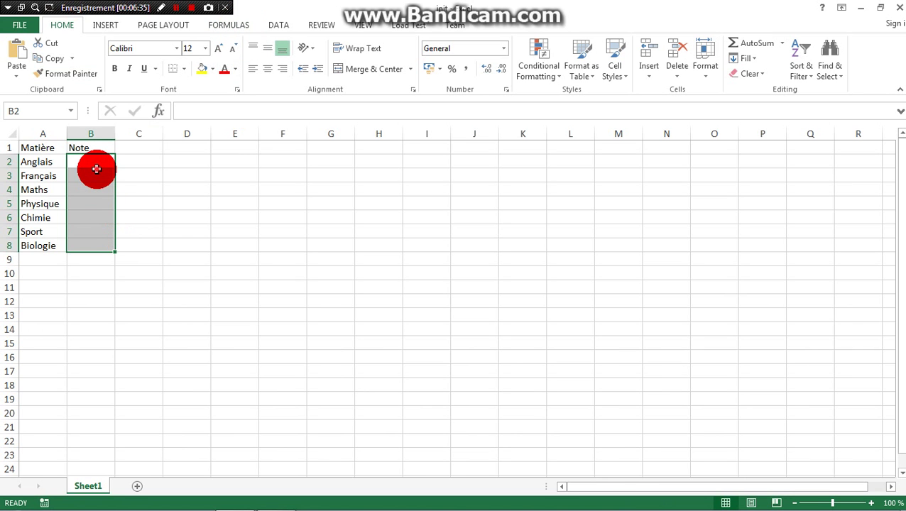
Step: Clear the contents of the subject names in A2:A8 using the right-click menu
left_click(97, 173)
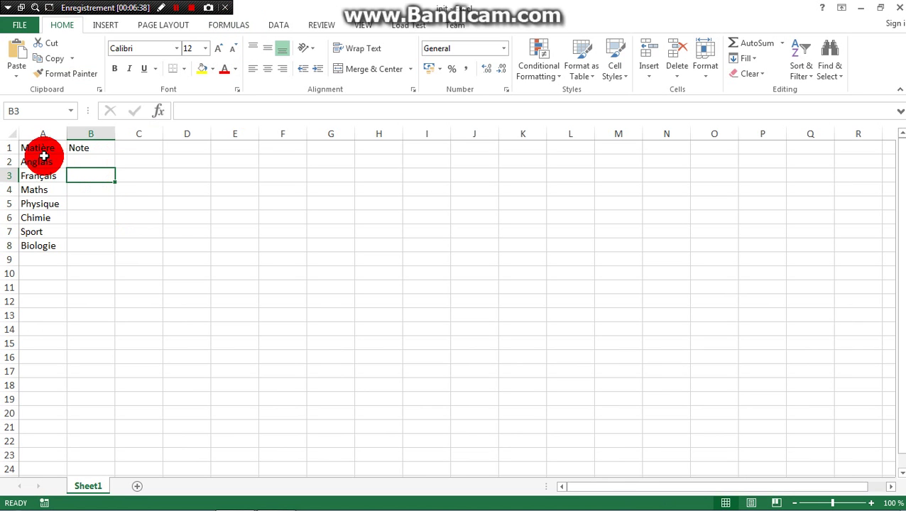
left_click_drag(39, 162, 45, 243)
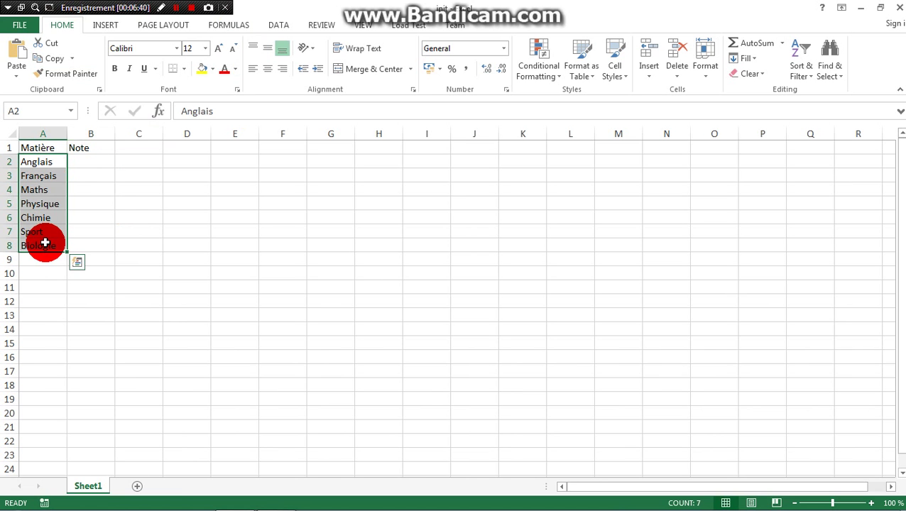
right_click(45, 244)
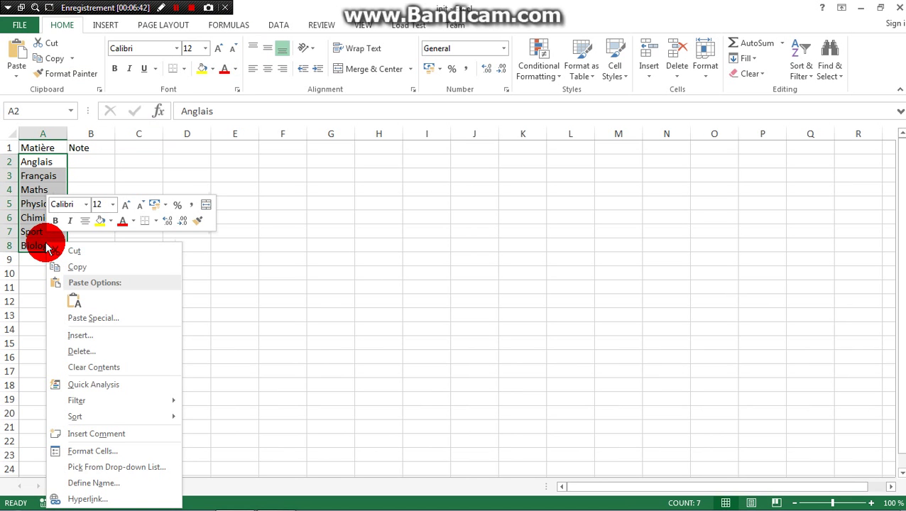
left_click(85, 367)
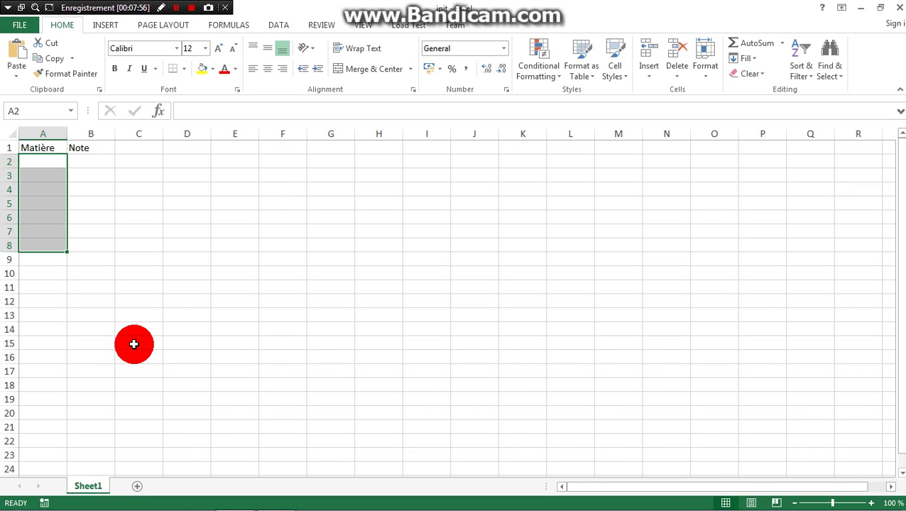
Step: Append the contact's e-mail address to the end of the Lesson2 notes, then close Notepad
mouse_move(239, 497)
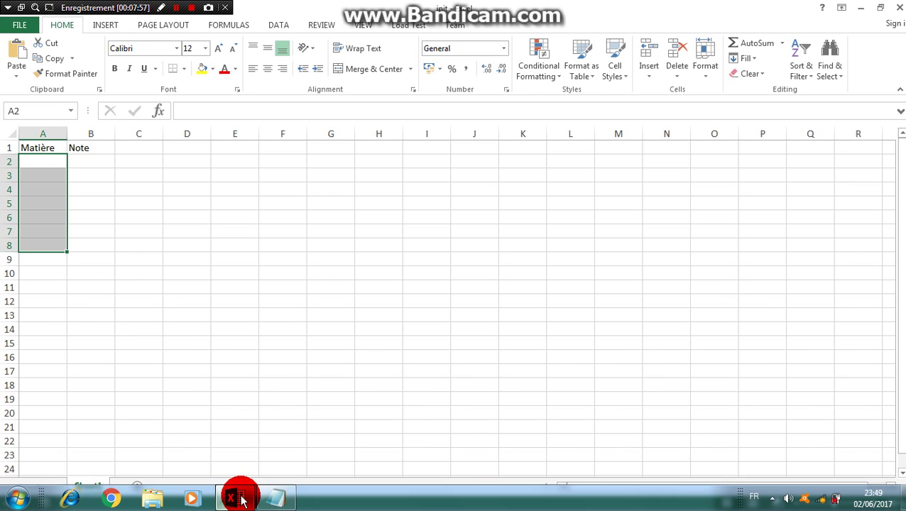
left_click(285, 500)
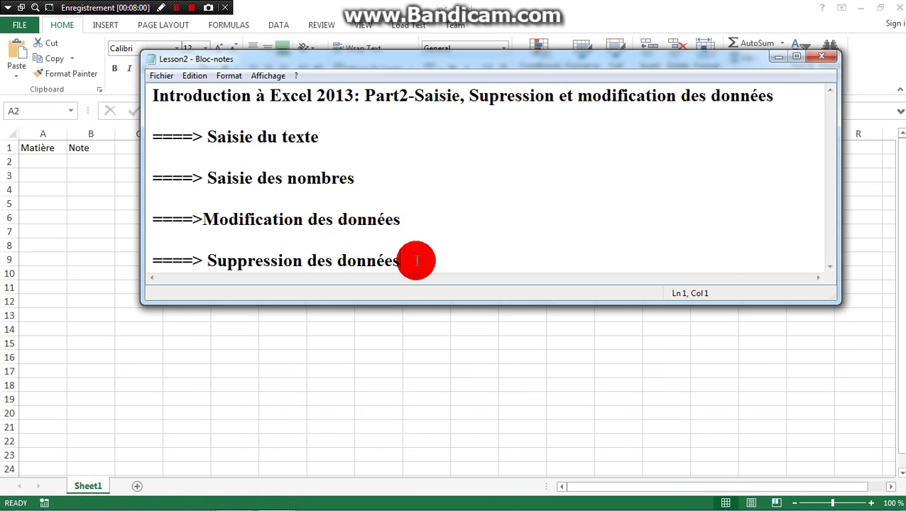
key("ctrl+End")
key("Return")
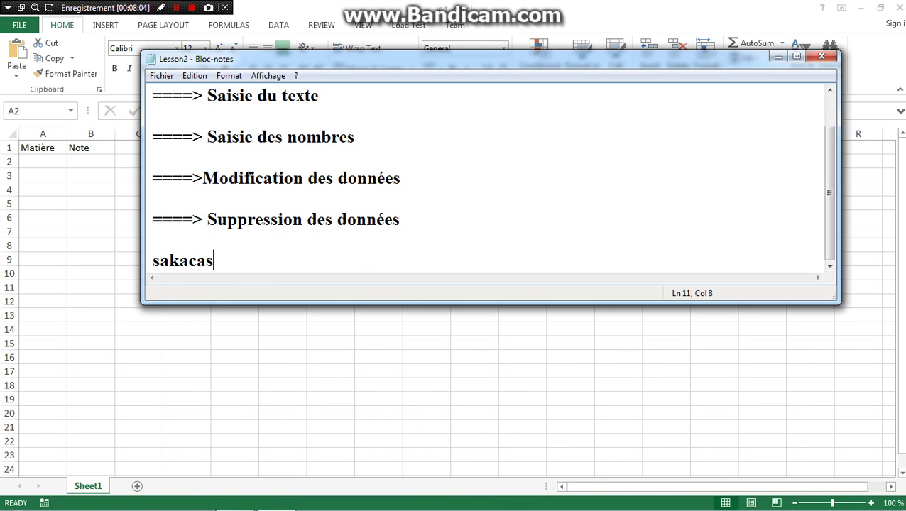
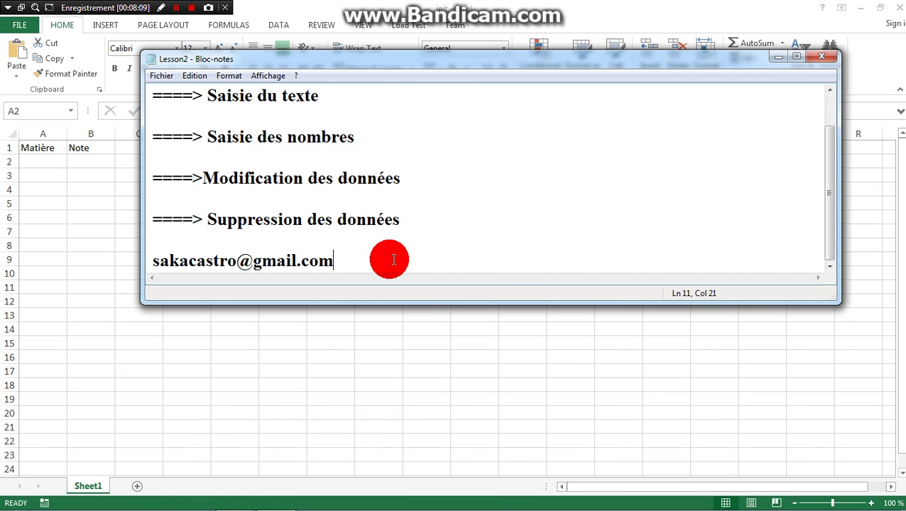
left_click(828, 64)
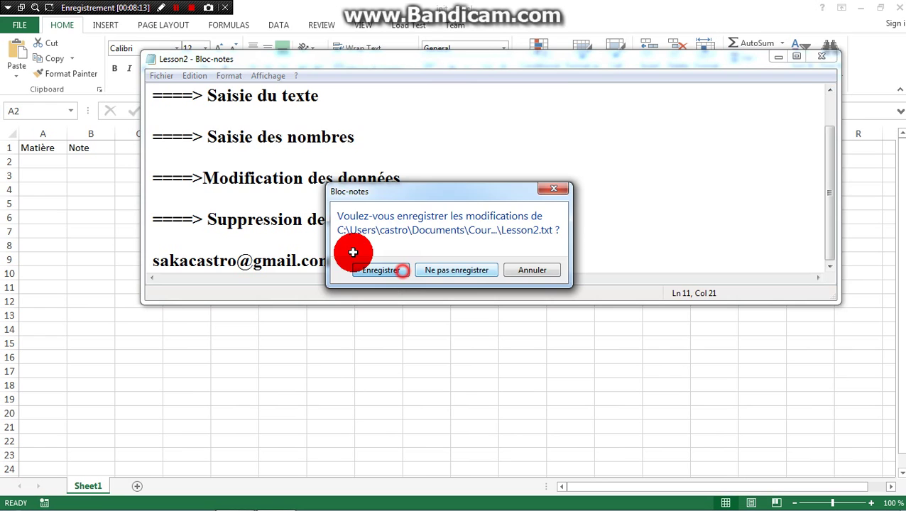
left_click(402, 270)
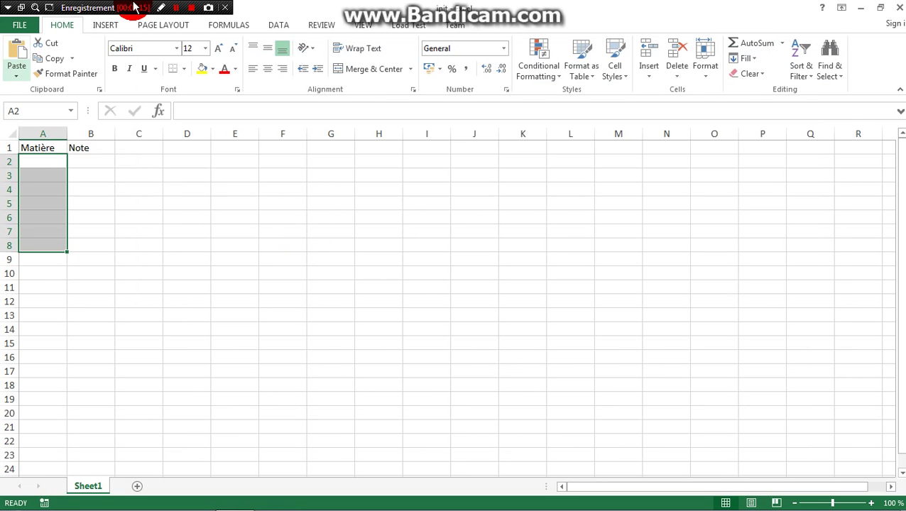